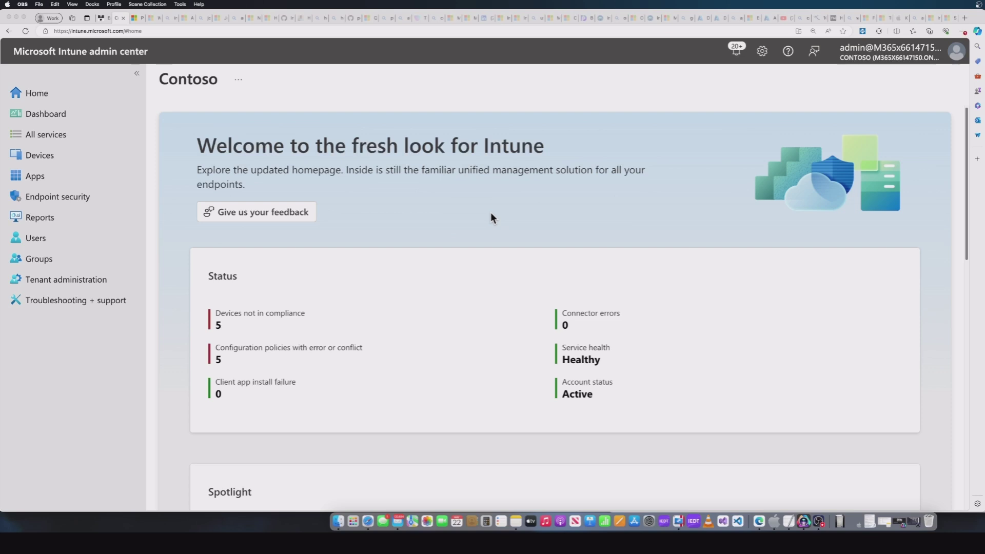
# Step: Go to Devices > Android > Android enrollment and scroll to the Enrollment Profiles section
pyautogui.click(44, 160)
pyautogui.click(45, 160)
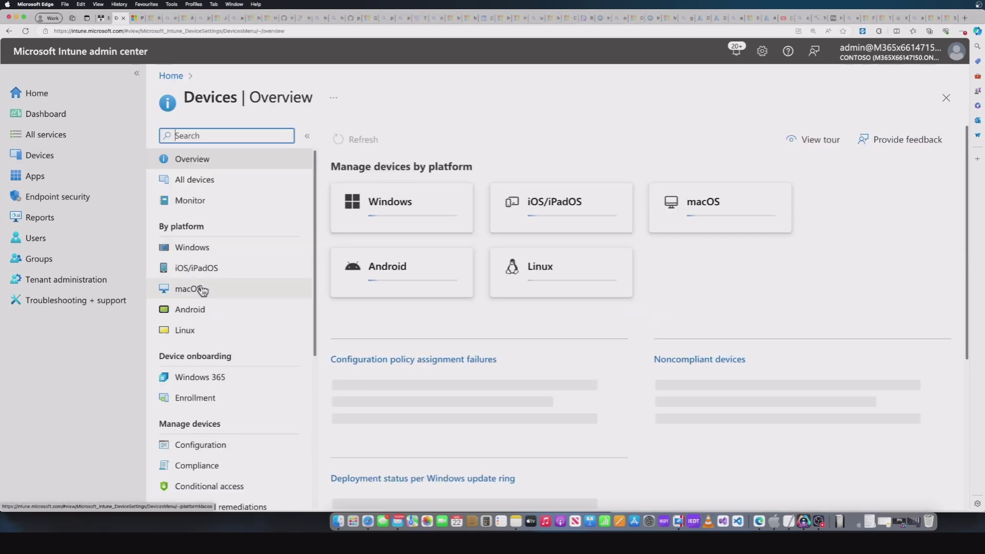
pyautogui.click(206, 309)
pyautogui.click(208, 200)
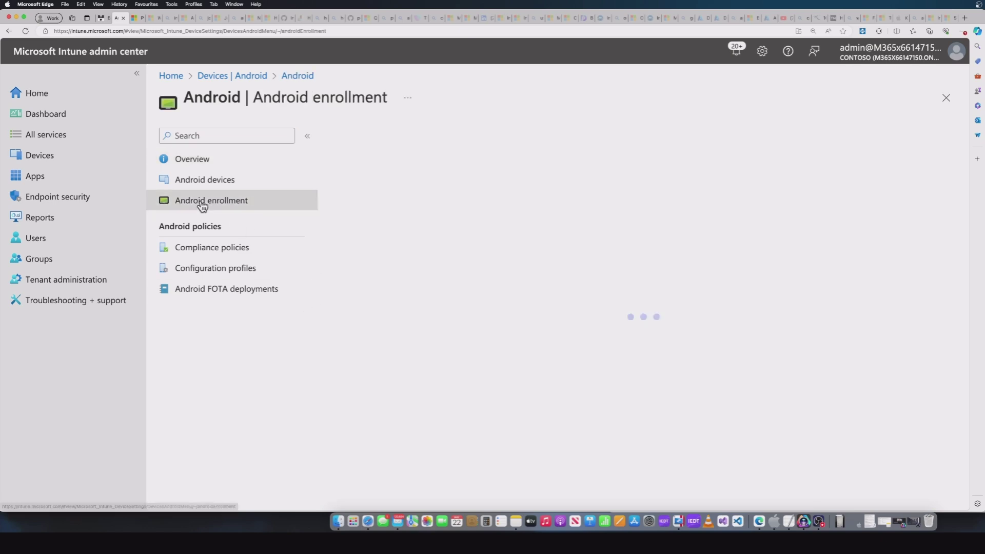
pyautogui.scroll(-2, 448, 283)
pyautogui.scroll(-4, 448, 283)
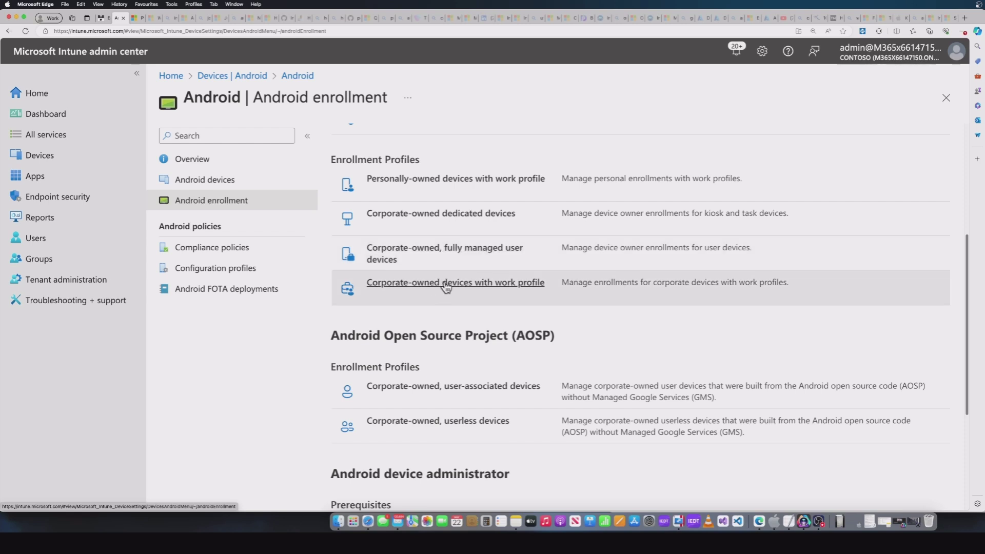
# Step: Start a new corporate-owned work profile enrollment profile named 'Android pre-staging'
pyautogui.click(445, 287)
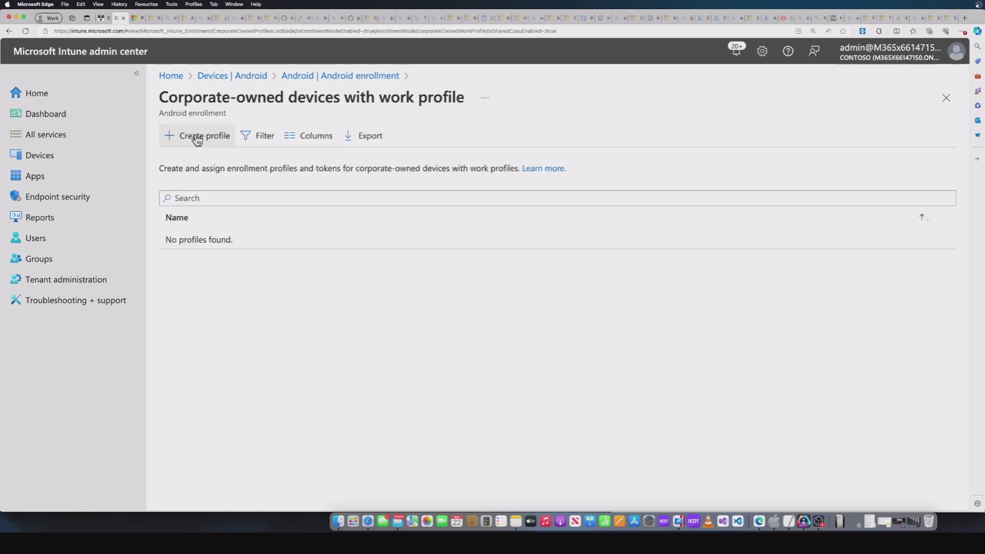
pyautogui.click(197, 136)
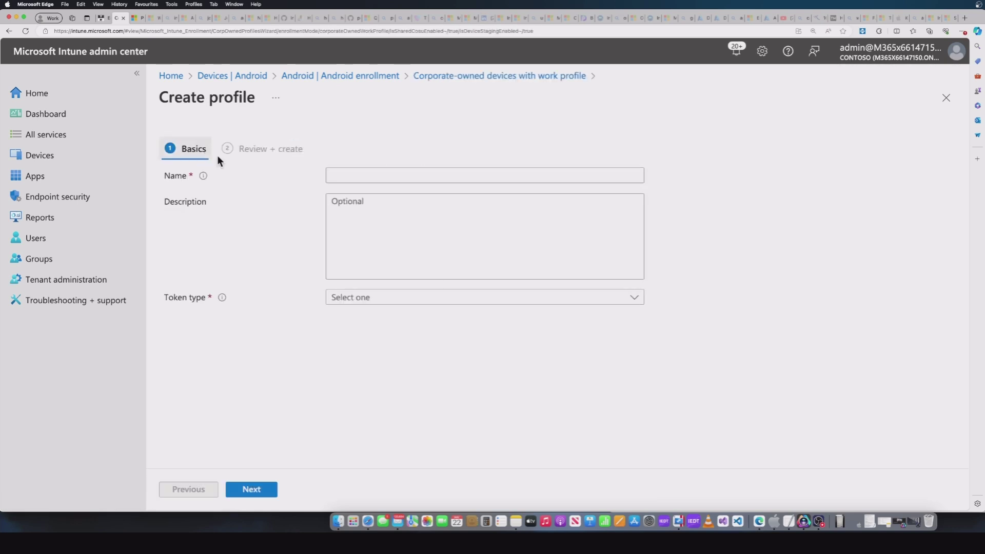
pyautogui.click(358, 175)
pyautogui.rightClick(359, 175)
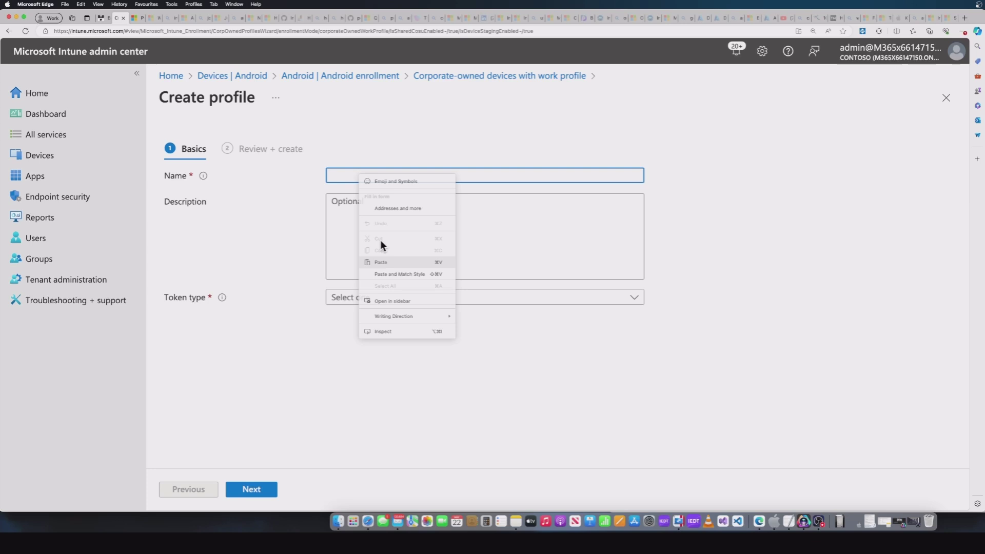
pyautogui.click(382, 262)
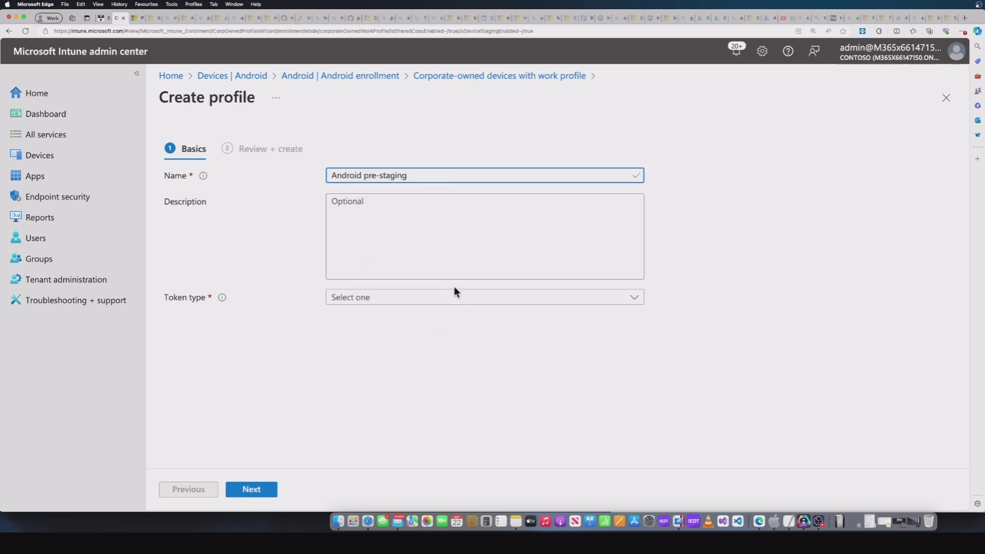
# Step: Choose the corporate-owned via staging token type, expiring 31/05/2024, and create the profile
pyautogui.click(385, 301)
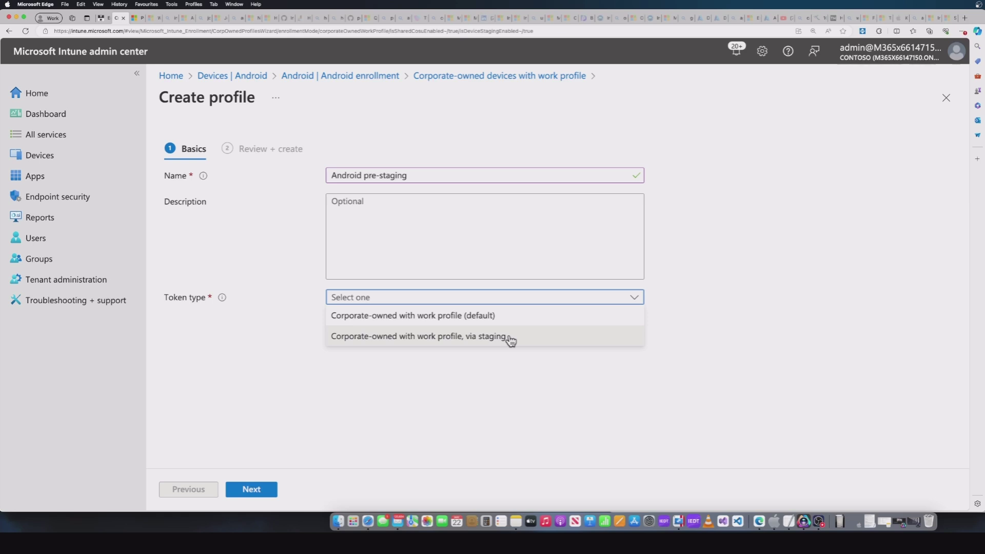
pyautogui.click(510, 339)
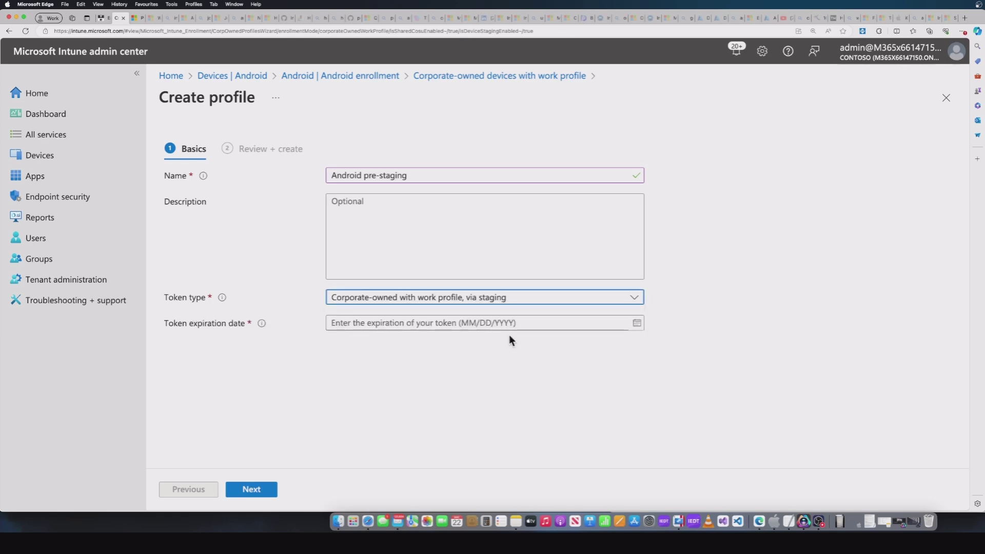
pyautogui.click(637, 323)
pyautogui.click(609, 442)
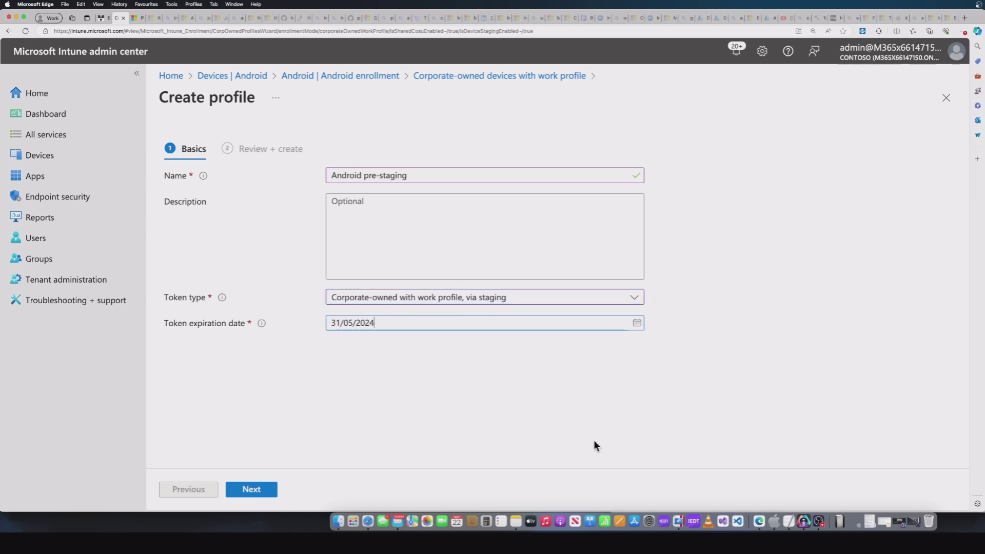
pyautogui.click(251, 490)
pyautogui.click(251, 489)
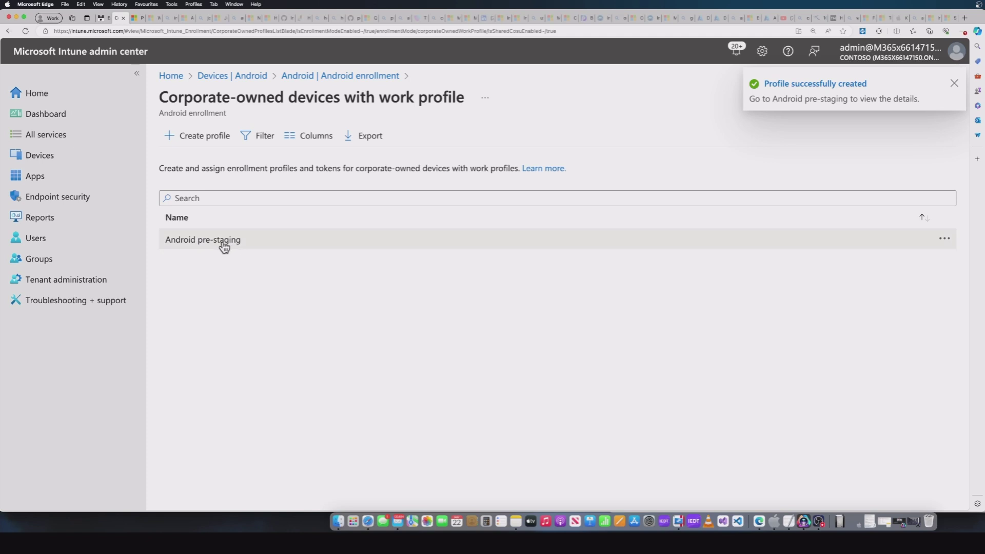
# Step: Reveal the Android pre-staging profile's enrollment token and QR code from its Token page
pyautogui.click(222, 244)
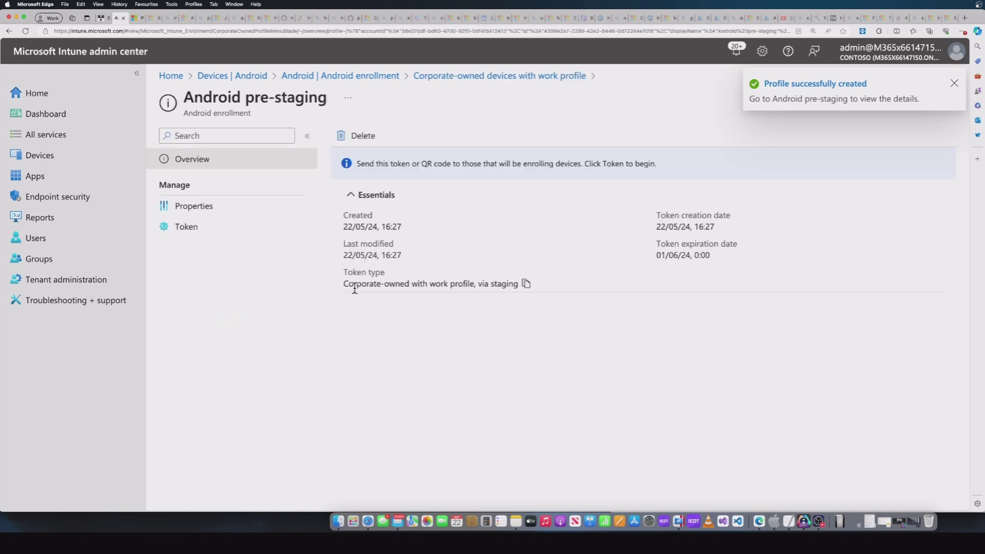
pyautogui.click(192, 230)
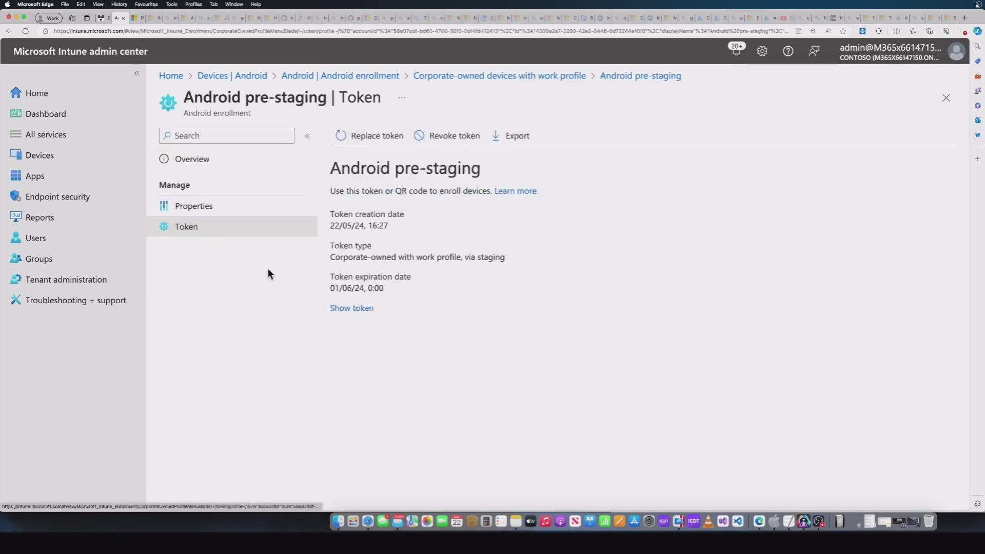
pyautogui.click(343, 308)
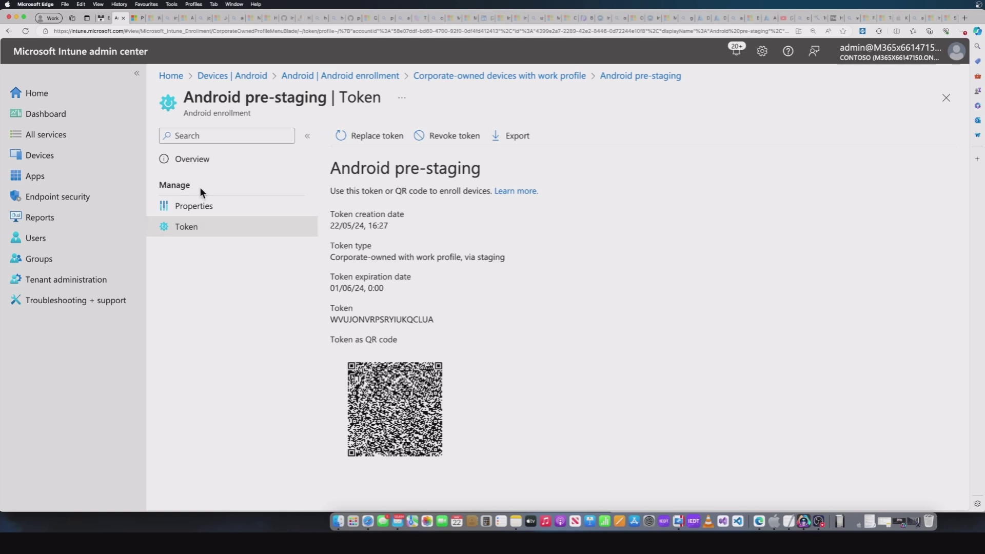
# Step: Filter the Android apps list to 'Assigned apps only' and open Microsoft 365 (Office)
pyautogui.click(34, 178)
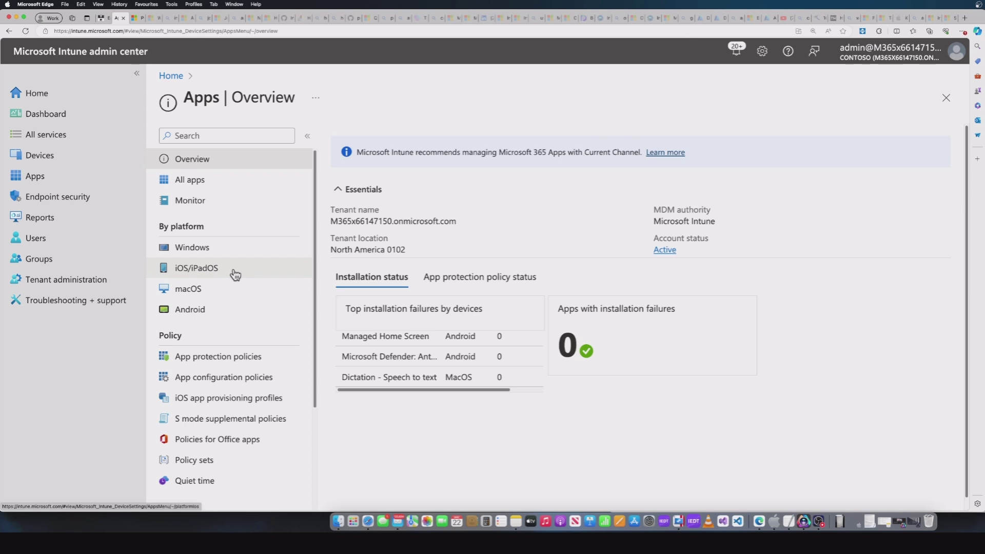
pyautogui.click(212, 309)
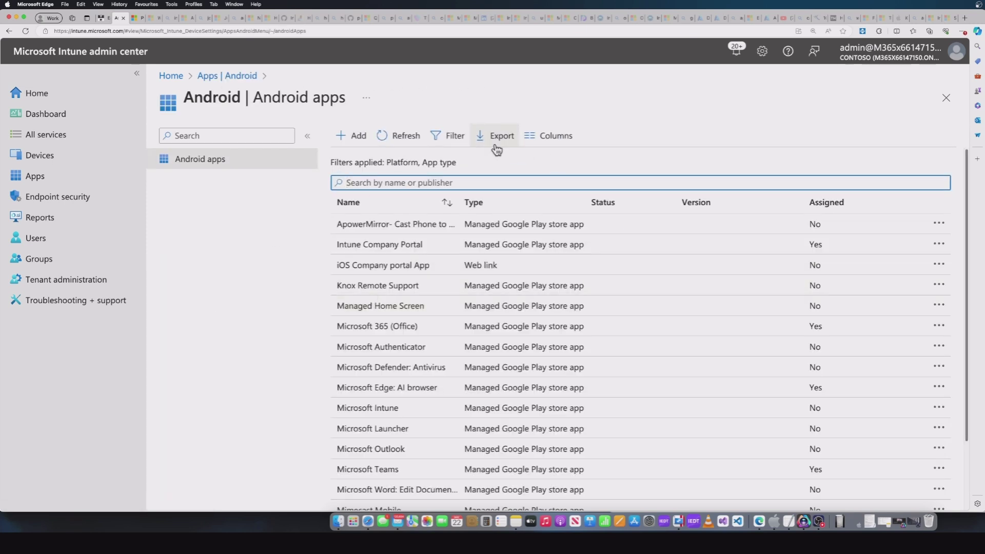
pyautogui.click(452, 136)
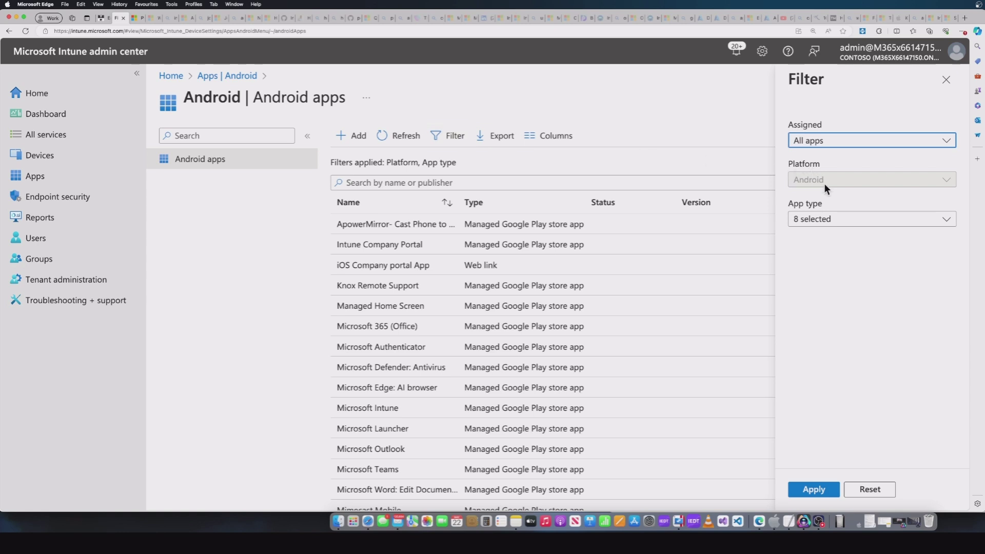
pyautogui.click(843, 144)
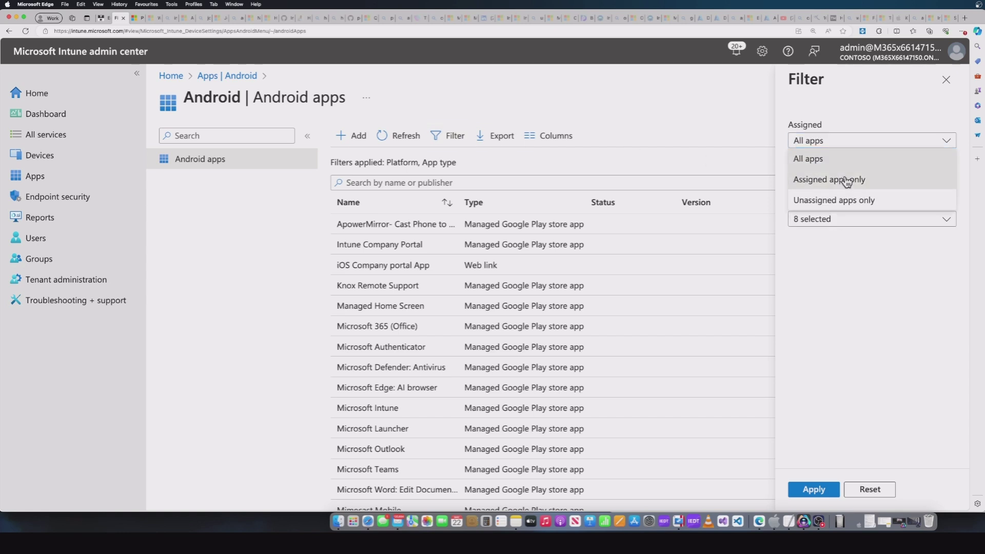
pyautogui.click(847, 180)
pyautogui.click(814, 490)
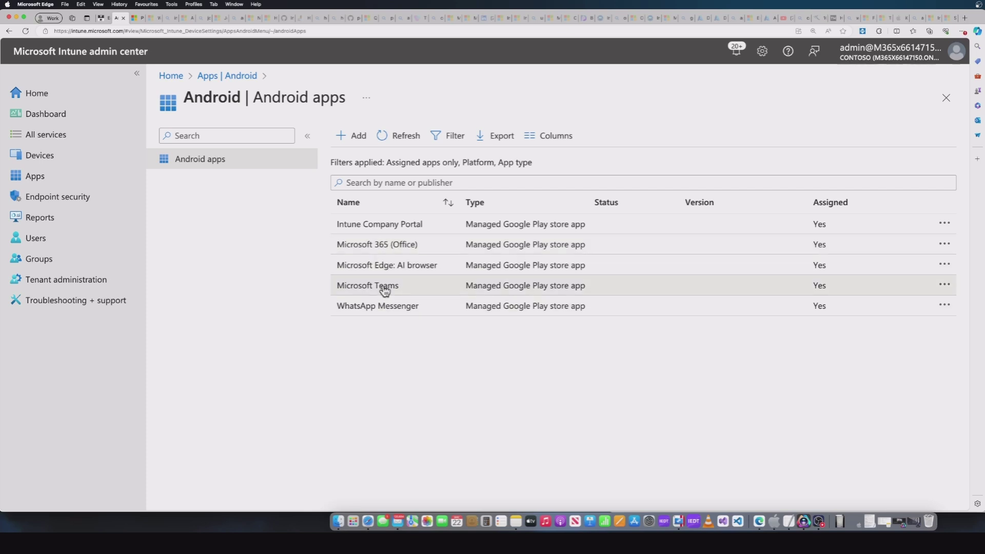
pyautogui.click(395, 245)
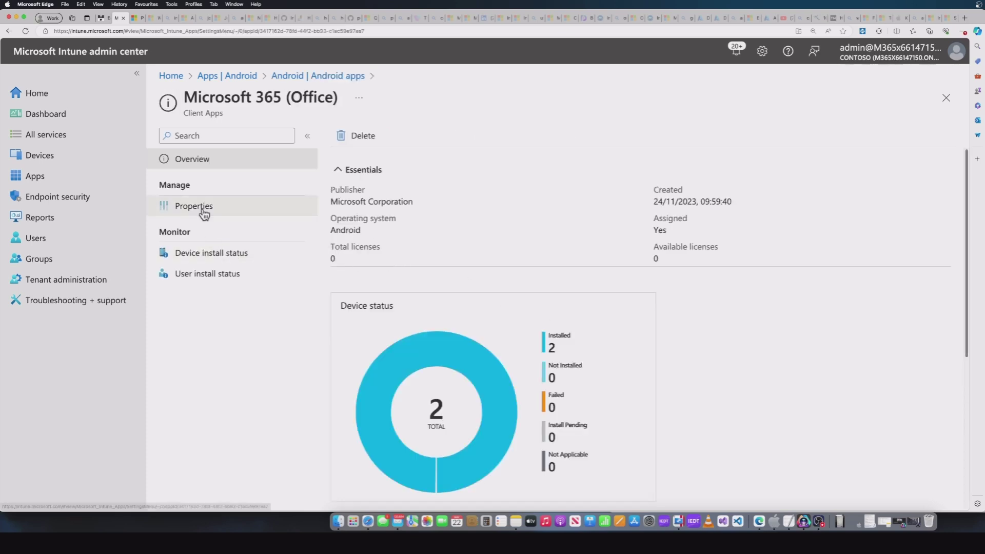
# Step: Edit the Office app's assignments, try an Include filter on All devices, then discard it
pyautogui.click(202, 209)
pyautogui.scroll(-2, 457, 340)
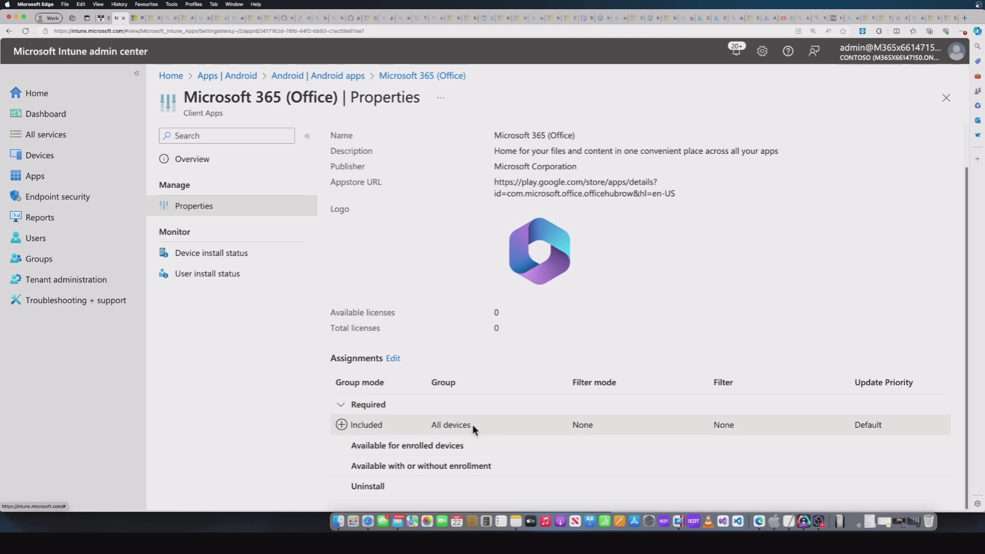
pyautogui.click(393, 359)
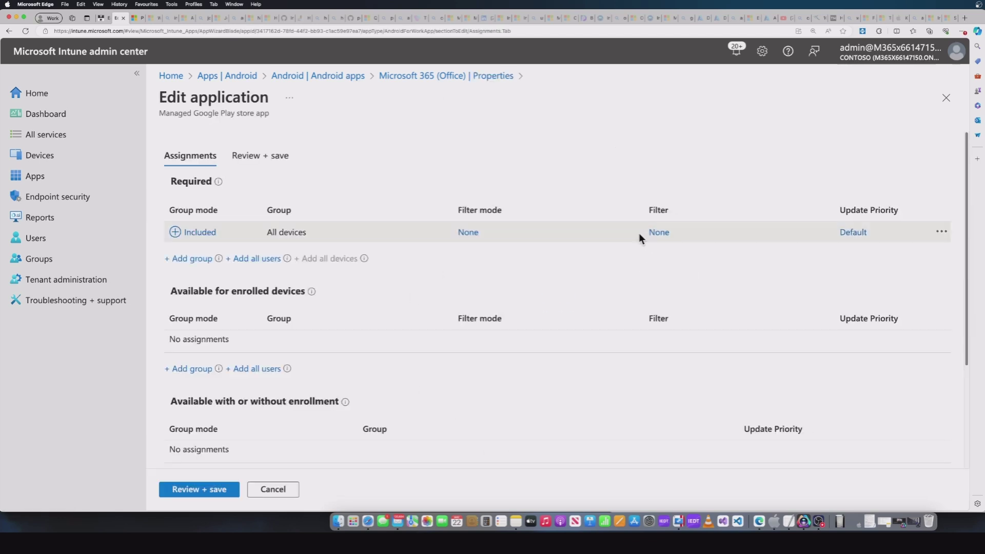
pyautogui.click(660, 233)
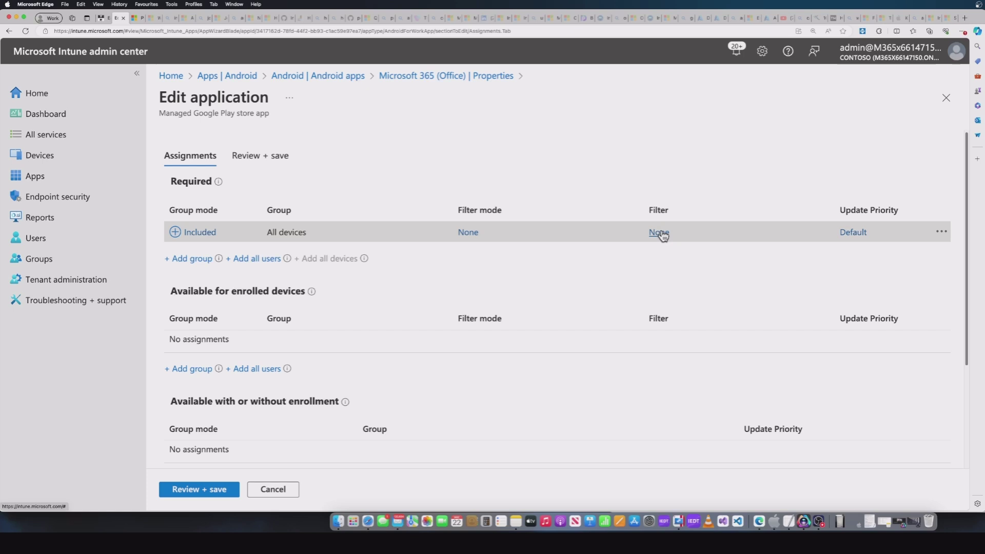
pyautogui.click(612, 208)
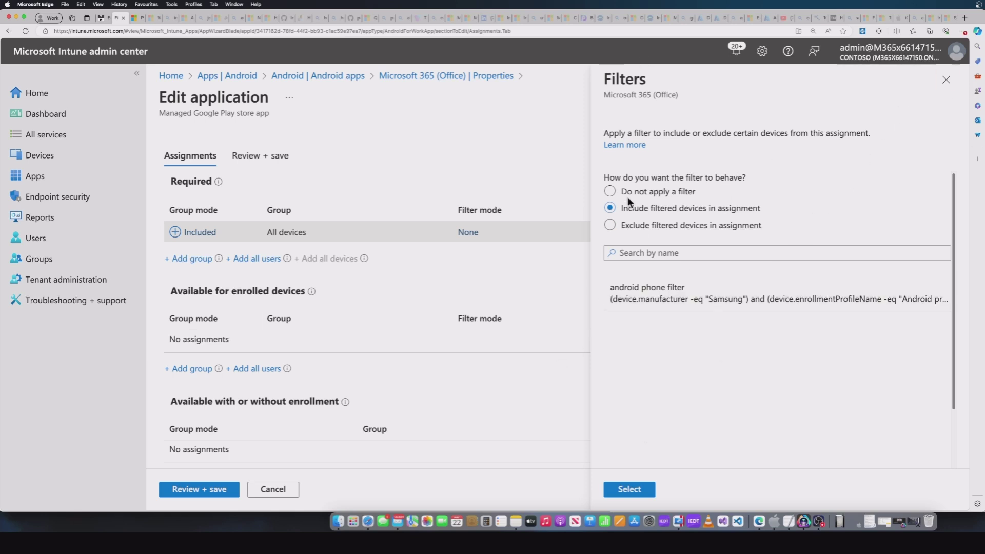
pyautogui.click(945, 79)
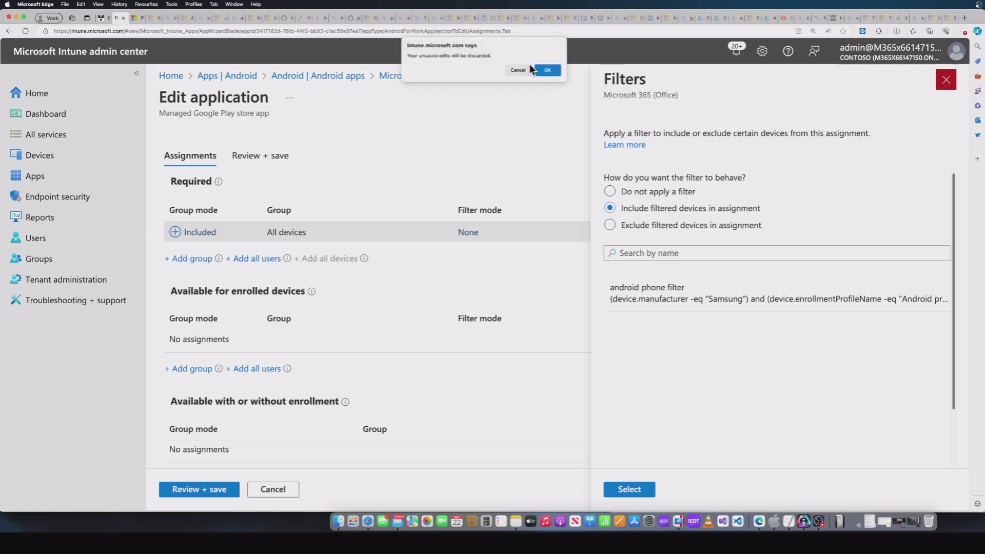
pyautogui.click(547, 72)
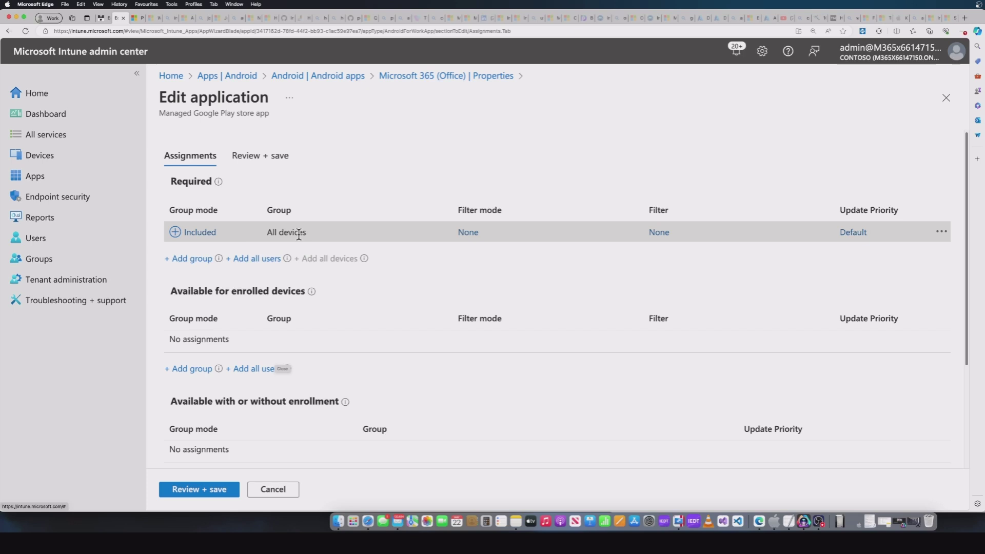
# Step: Leave the Office assignment editor unsaved and open Microsoft Edge: AI browser from Android apps
pyautogui.click(946, 98)
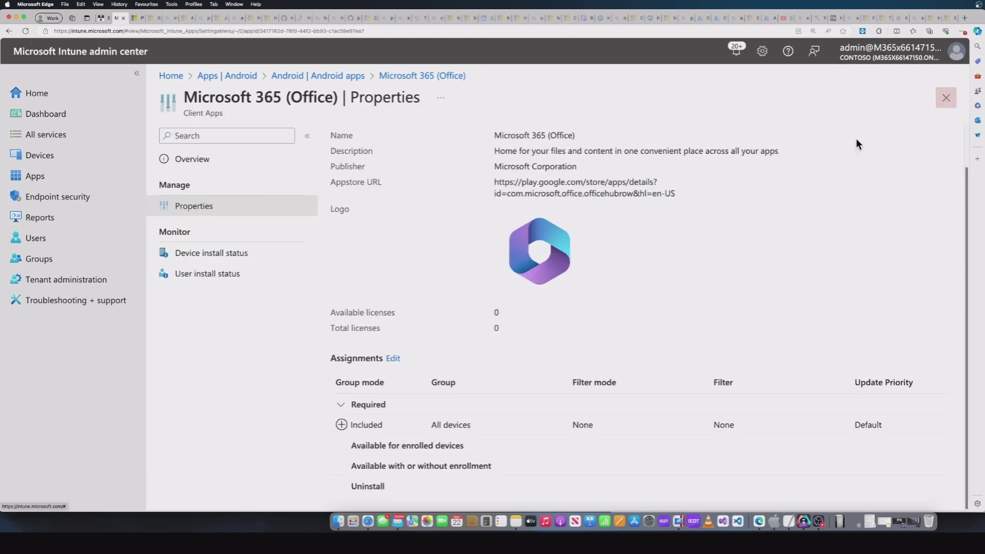
pyautogui.click(348, 76)
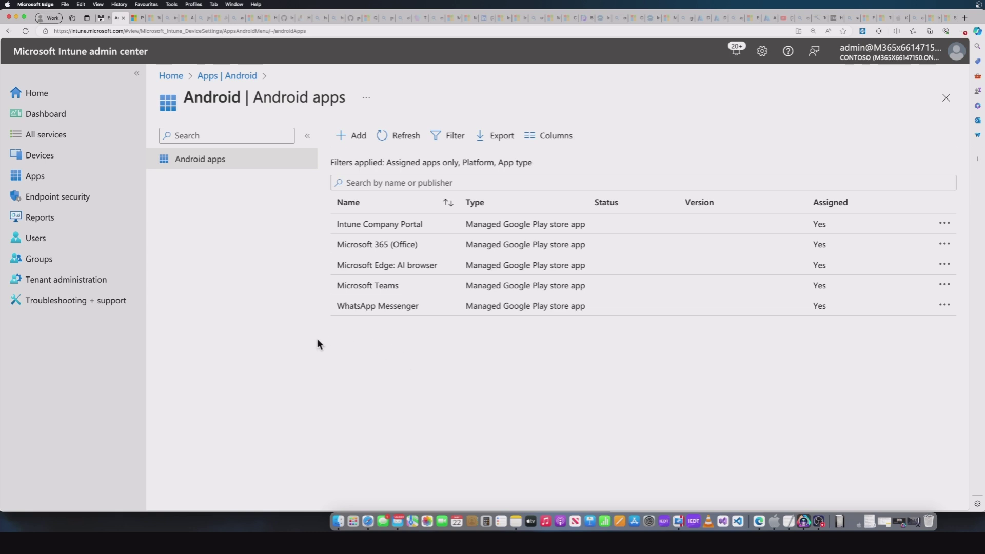
pyautogui.click(390, 266)
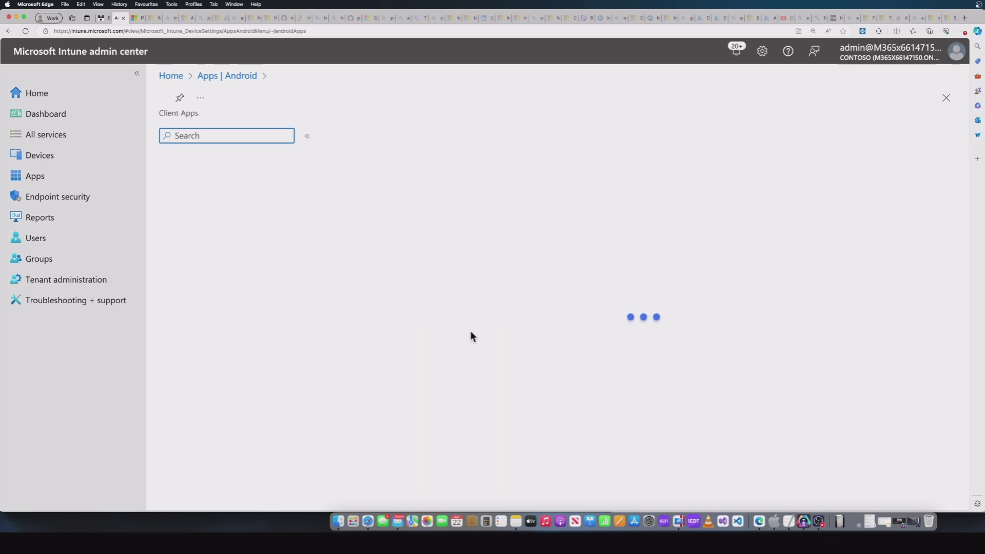
# Step: Review the Edge app's assignments for android staging users, then return to Android apps unchanged
pyautogui.click(201, 207)
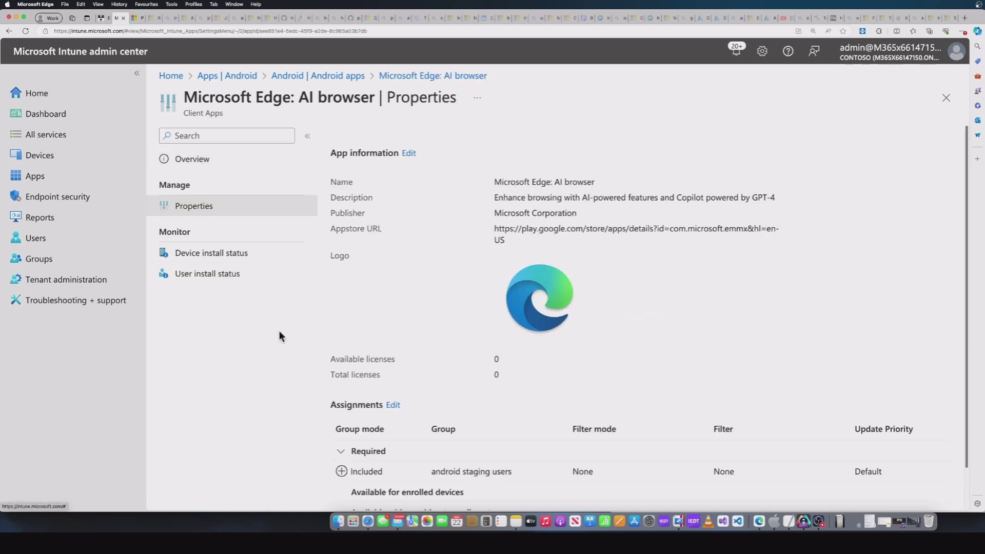
pyautogui.click(394, 406)
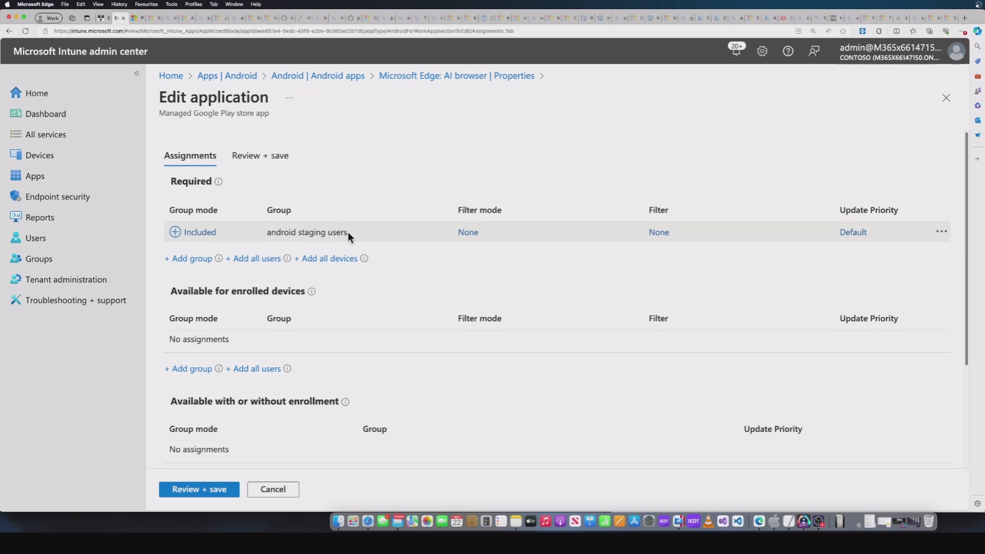
pyautogui.click(323, 78)
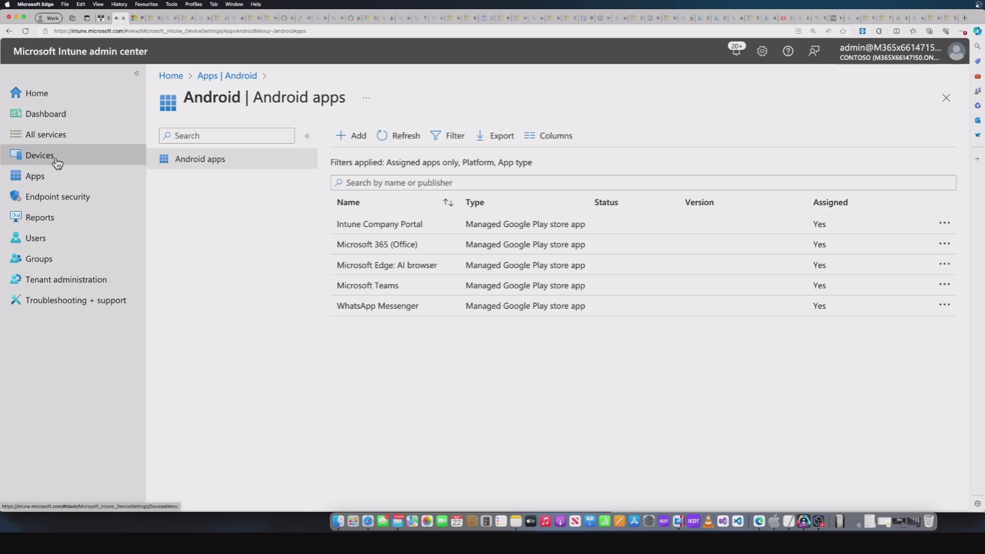
# Step: Return to Devices > Android > Android enrollment and scroll to the Enrollment Profiles
pyautogui.click(74, 163)
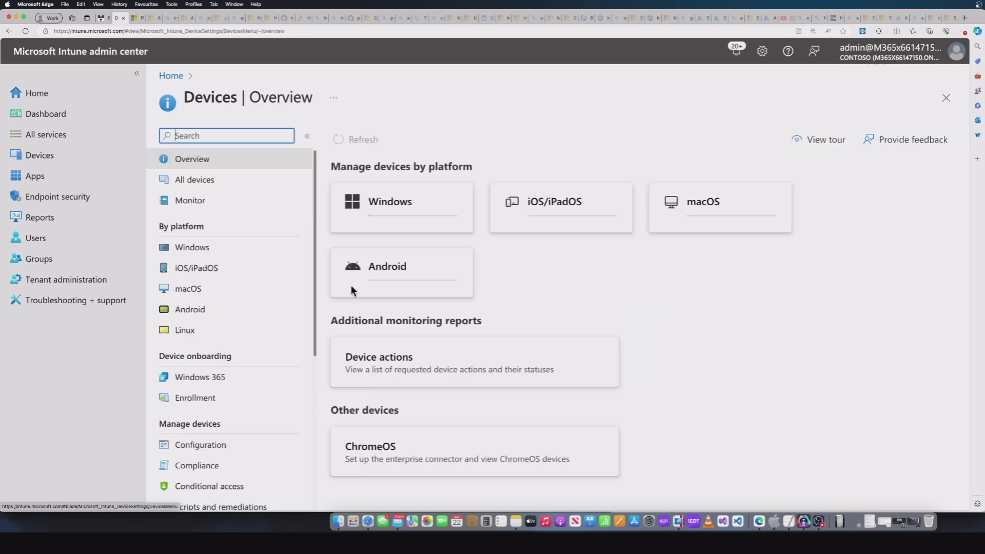
pyautogui.click(264, 309)
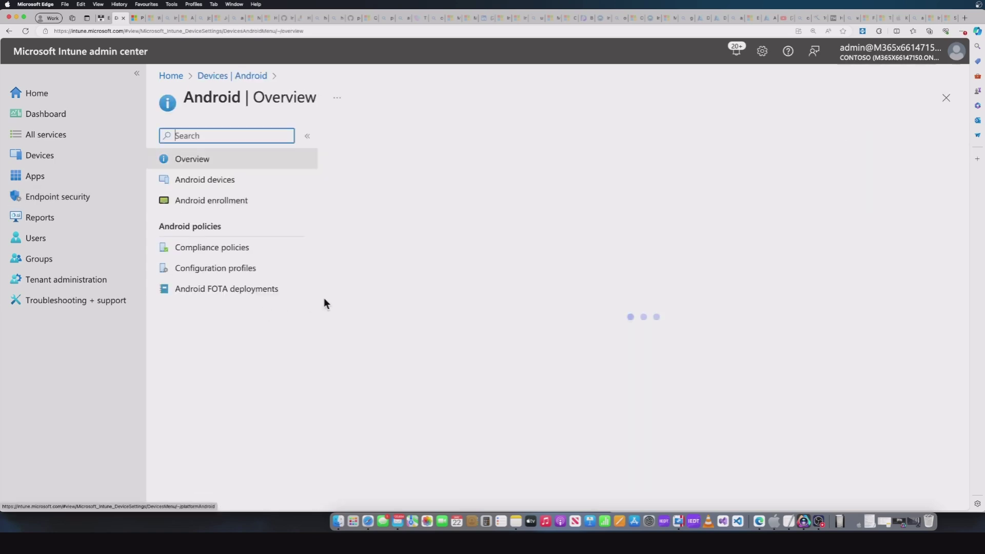
pyautogui.click(226, 203)
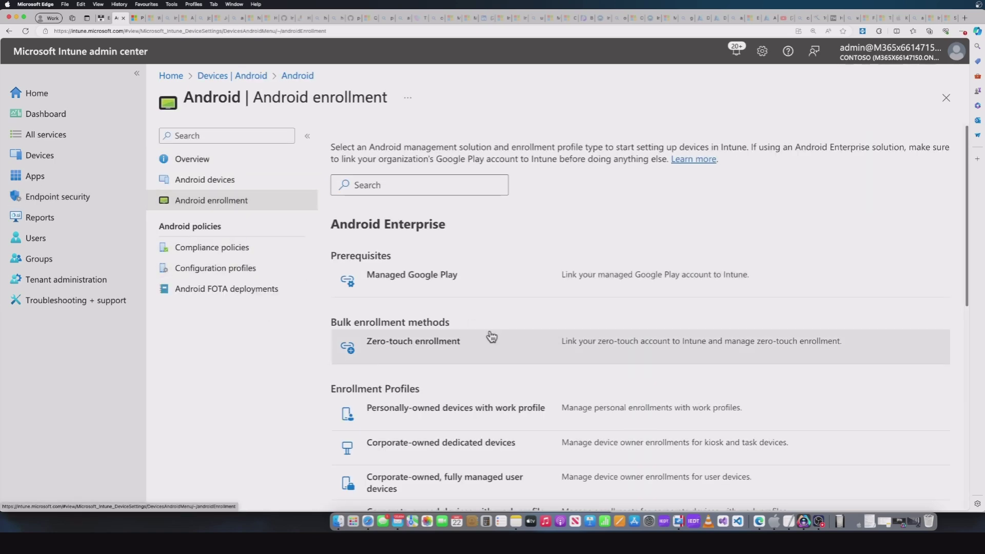
pyautogui.scroll(-4, 491, 333)
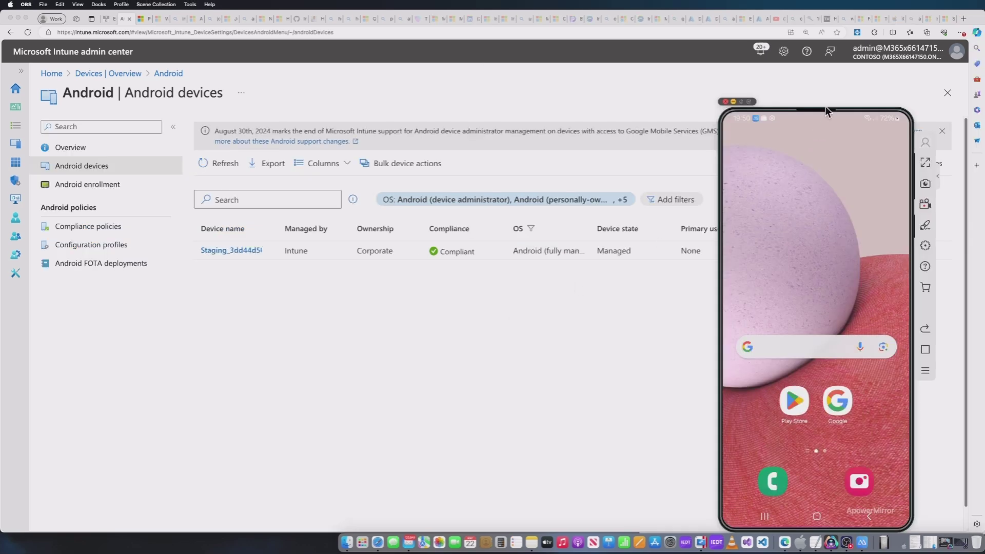
# Step: Launch the Intune app on the mirrored phone and begin signing in
pyautogui.click(812, 132)
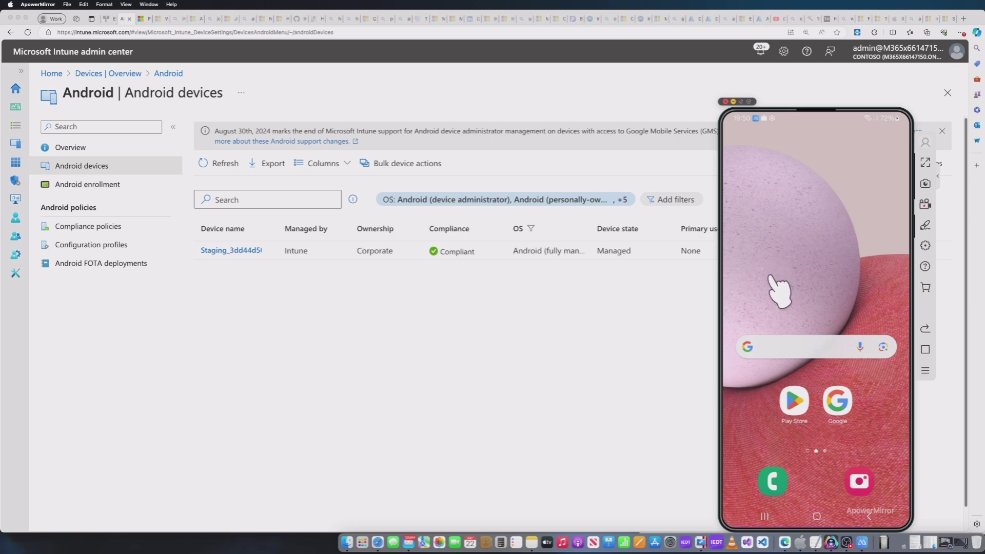
pyautogui.moveTo(770, 276); pyautogui.dragTo(769, 188)
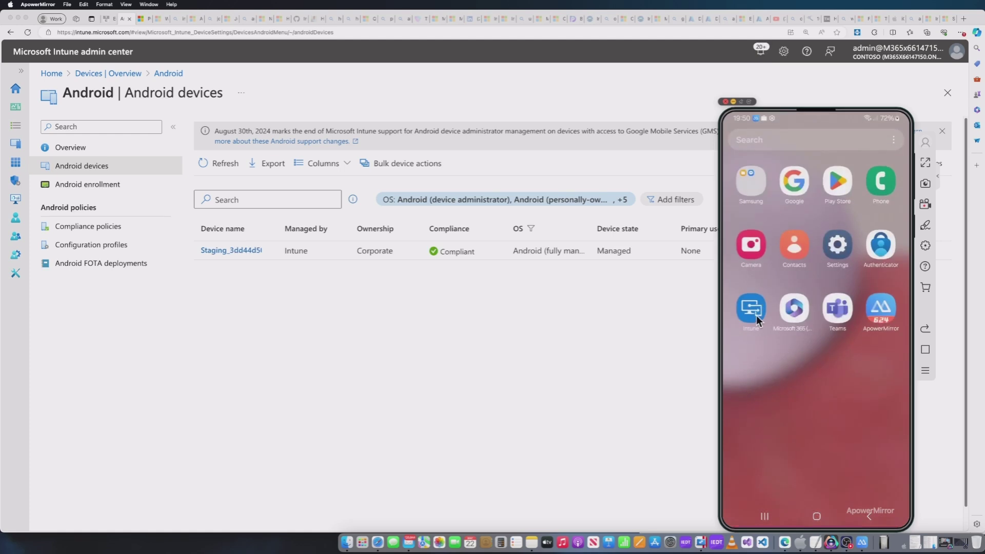
pyautogui.click(753, 310)
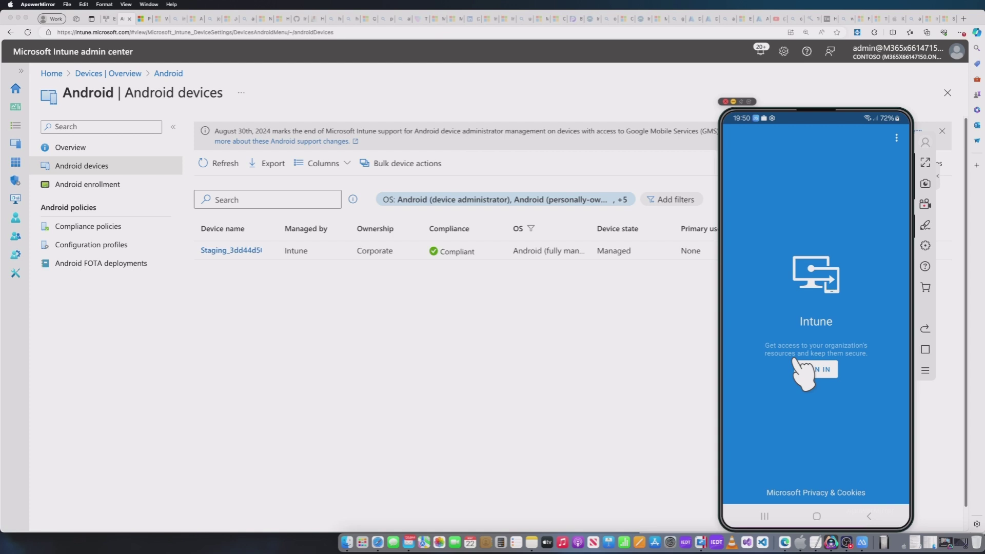
pyautogui.click(817, 369)
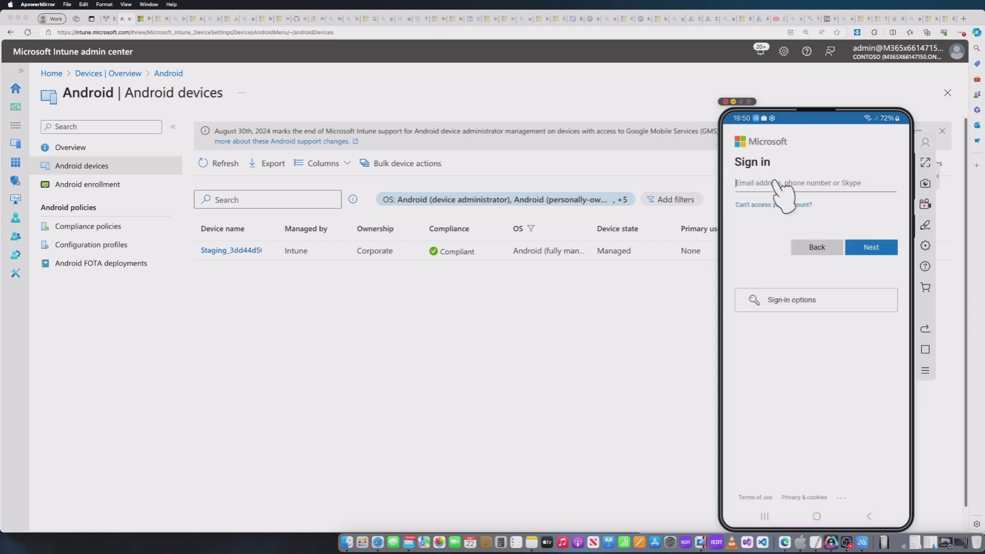
# Step: Sign in with the work email, account password and Authenticator verification code
pyautogui.click(781, 185)
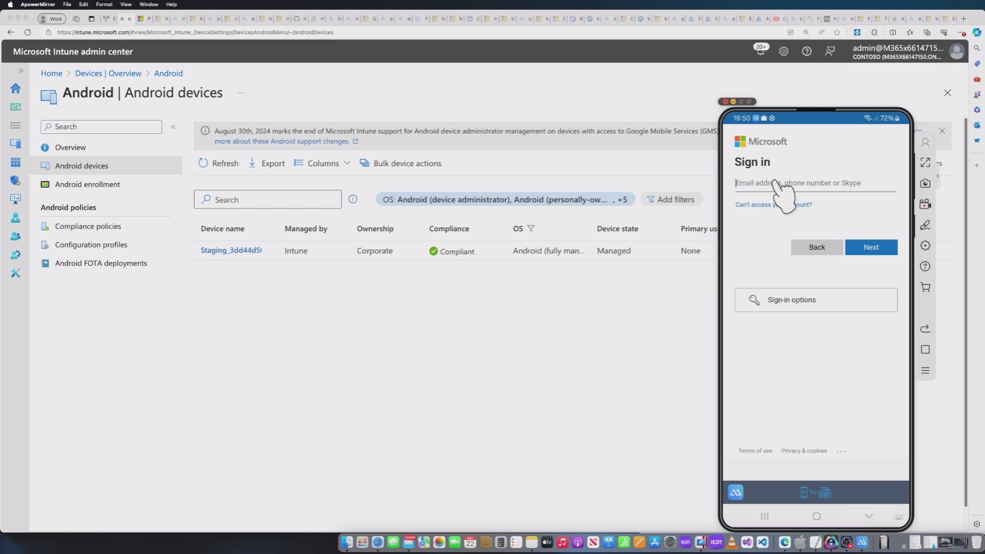
pyautogui.press('super+v')
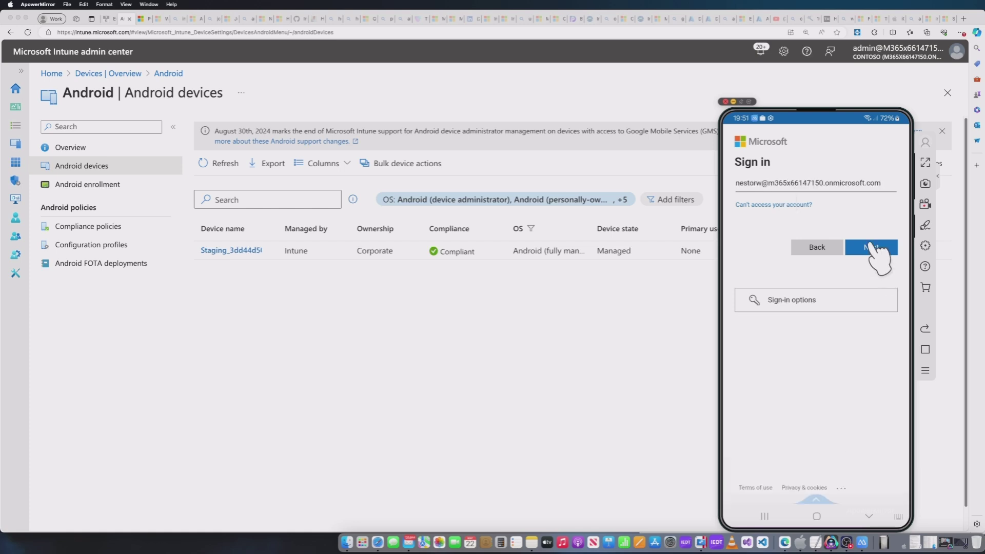
pyautogui.click(873, 247)
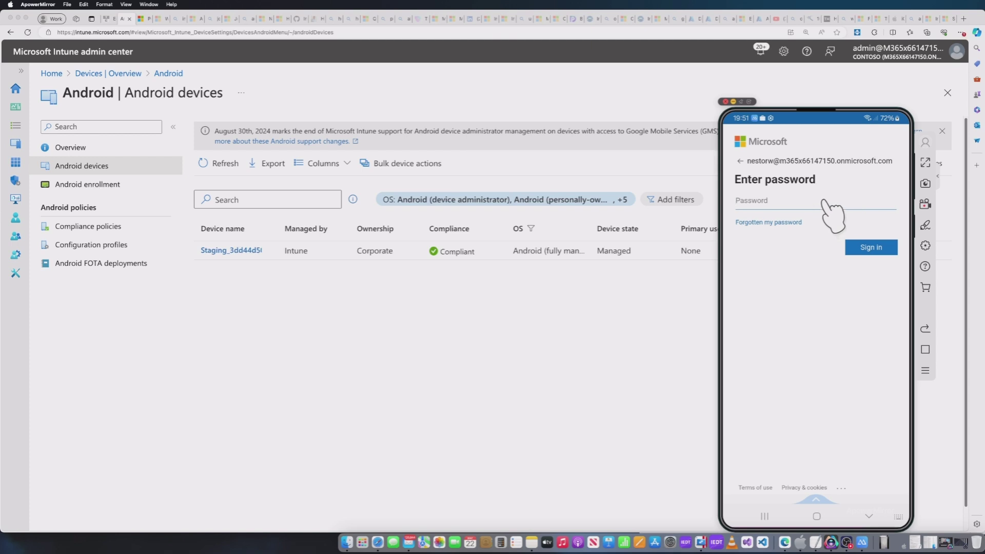
pyautogui.press('super+v')
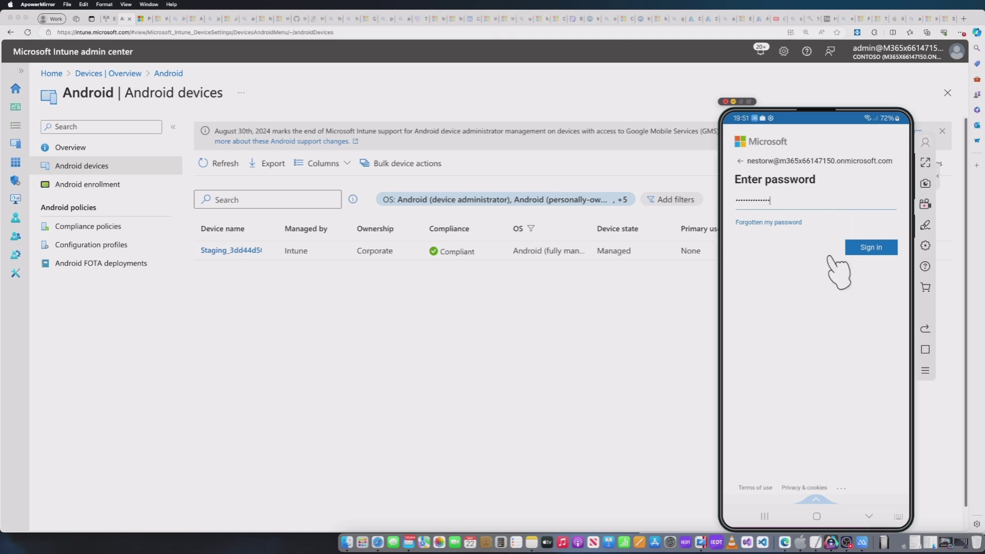
pyautogui.click(871, 246)
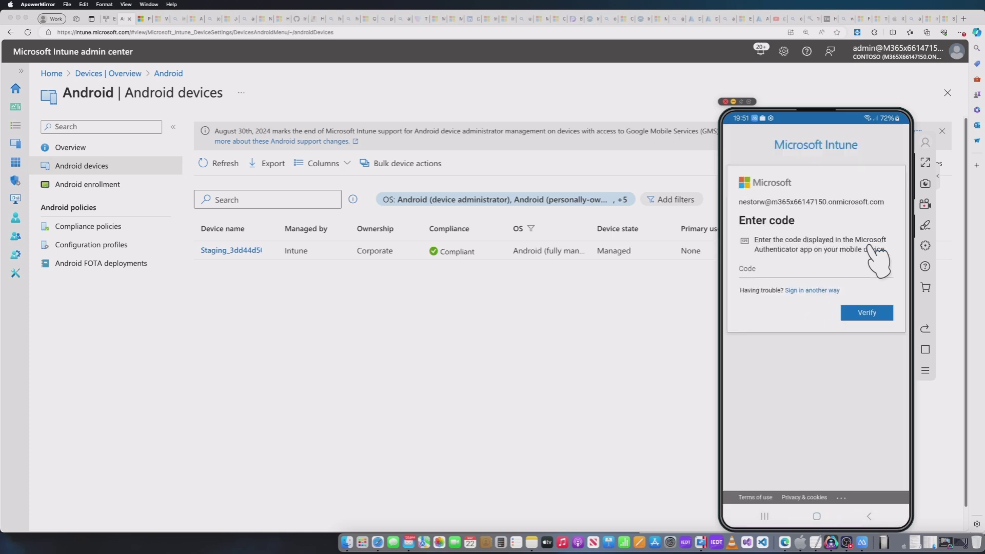
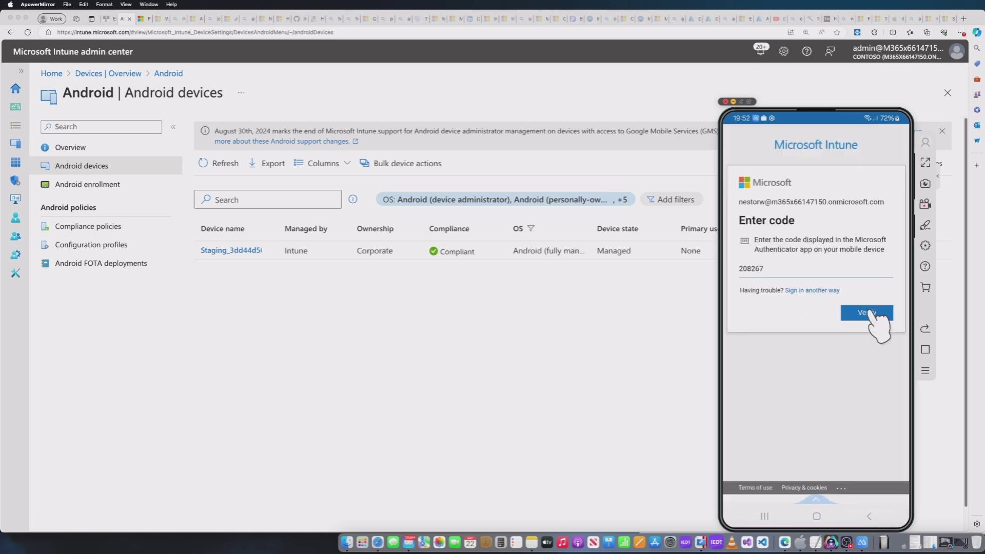
pyautogui.click(873, 311)
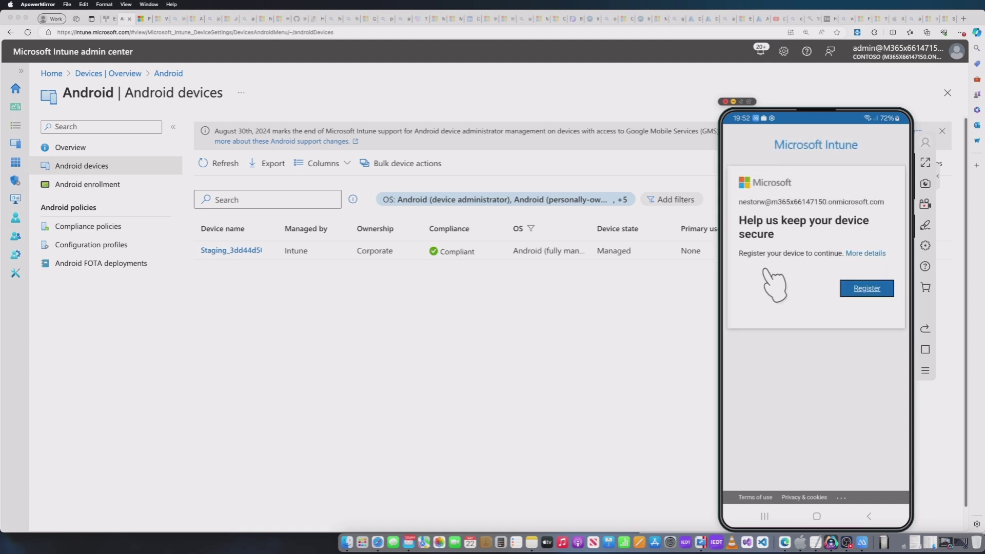
# Step: Register the phone and complete the Move2Modern access setup
pyautogui.click(869, 287)
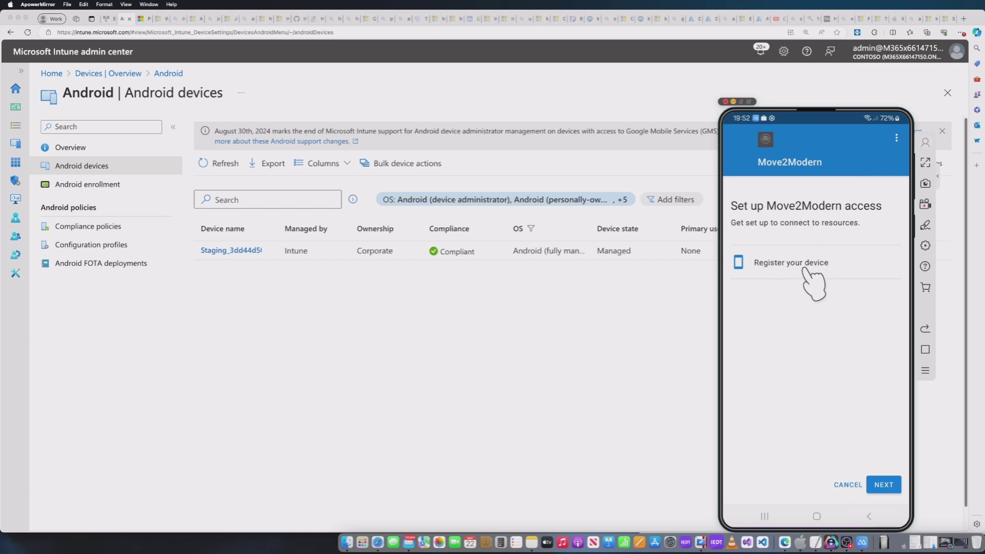
pyautogui.click(884, 484)
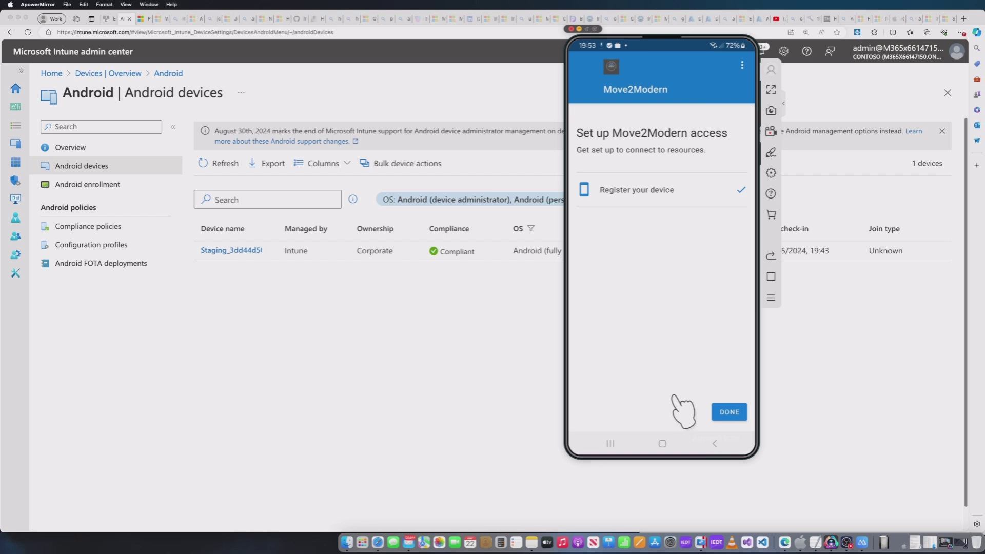
pyautogui.click(730, 414)
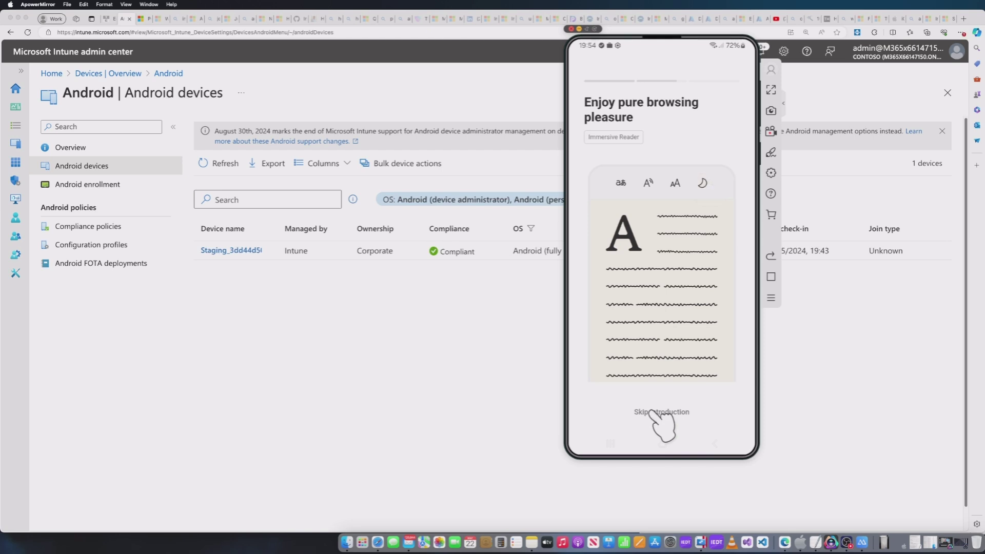
# Step: Skip Edge's intro and homepage setup, accept work-account sync, and confirm privacy settings
pyautogui.click(660, 410)
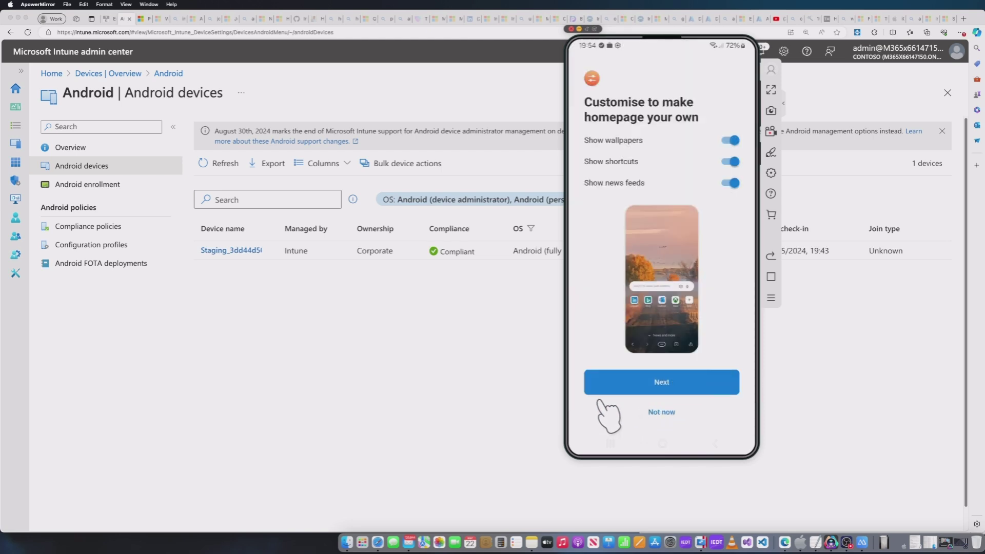
pyautogui.click(666, 411)
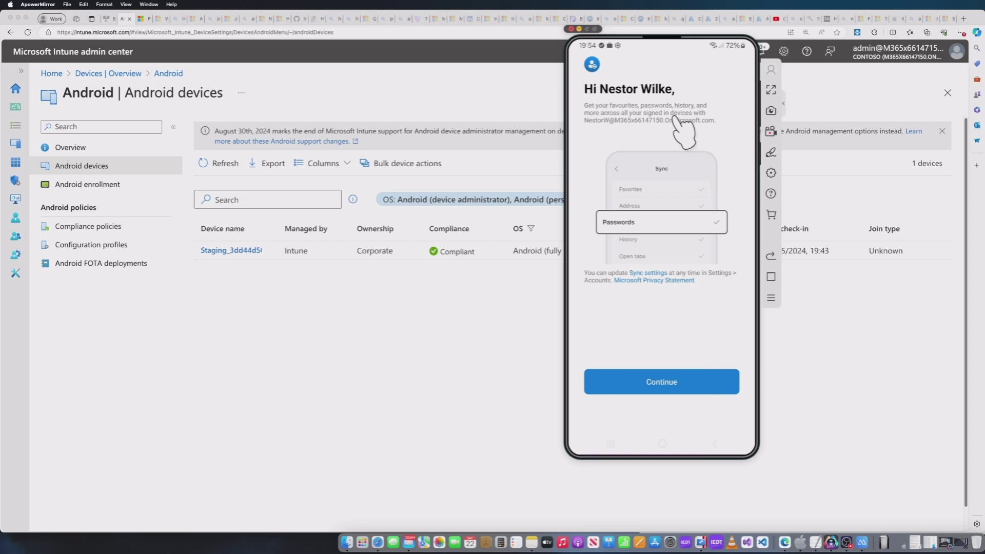
pyautogui.click(667, 383)
pyautogui.click(668, 384)
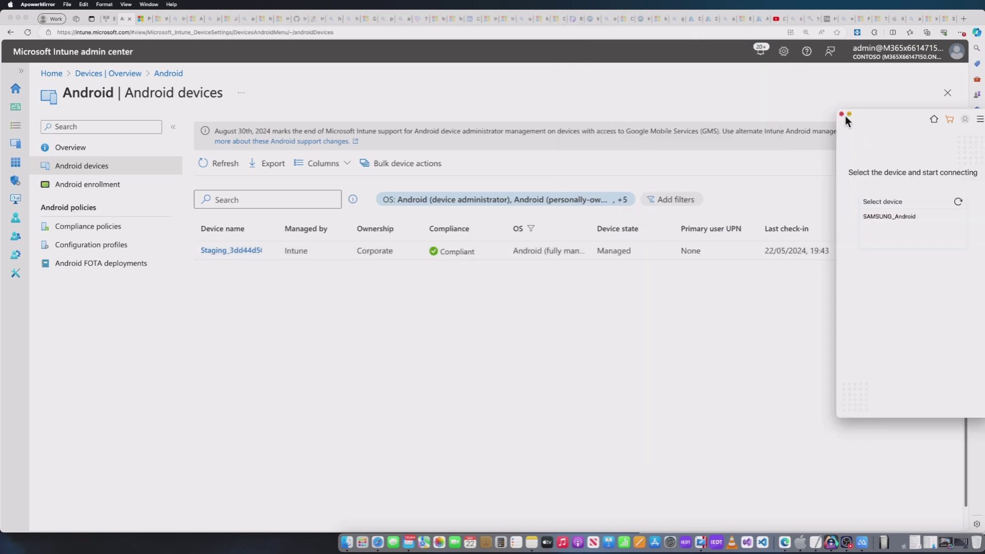
# Step: Exit ApowerMirror and refresh the Intune Android device list to show the renamed device with its primary user
pyautogui.click(842, 115)
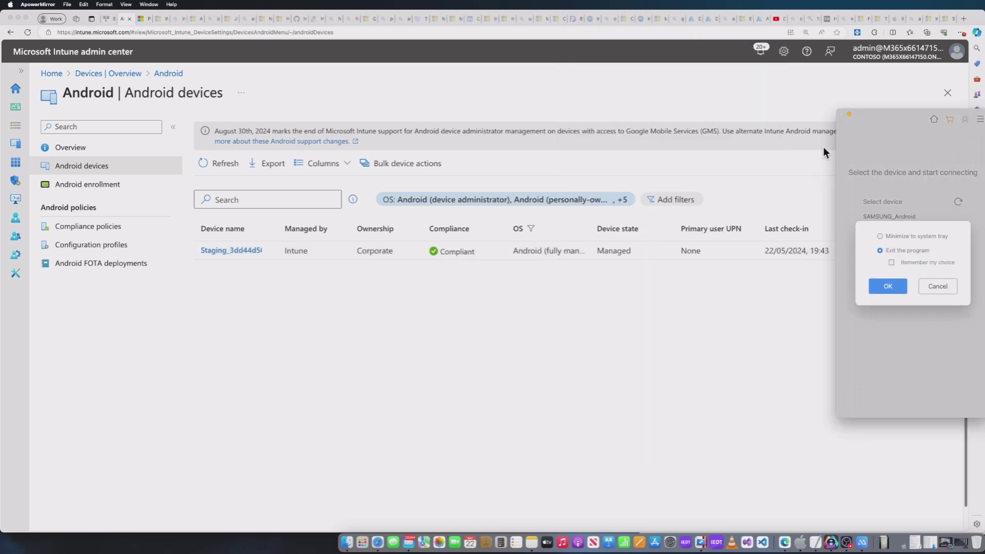
pyautogui.click(887, 286)
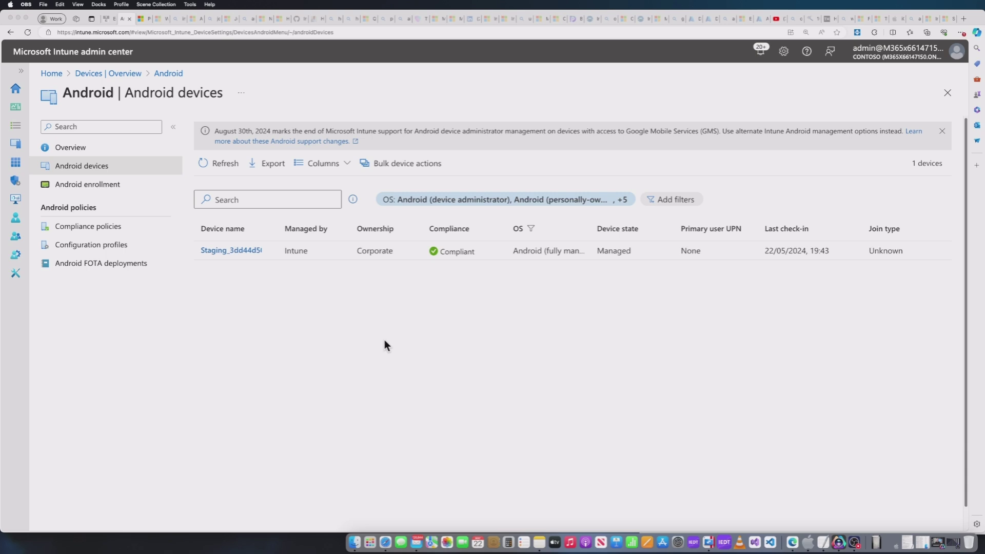
pyautogui.click(227, 315)
pyautogui.click(223, 164)
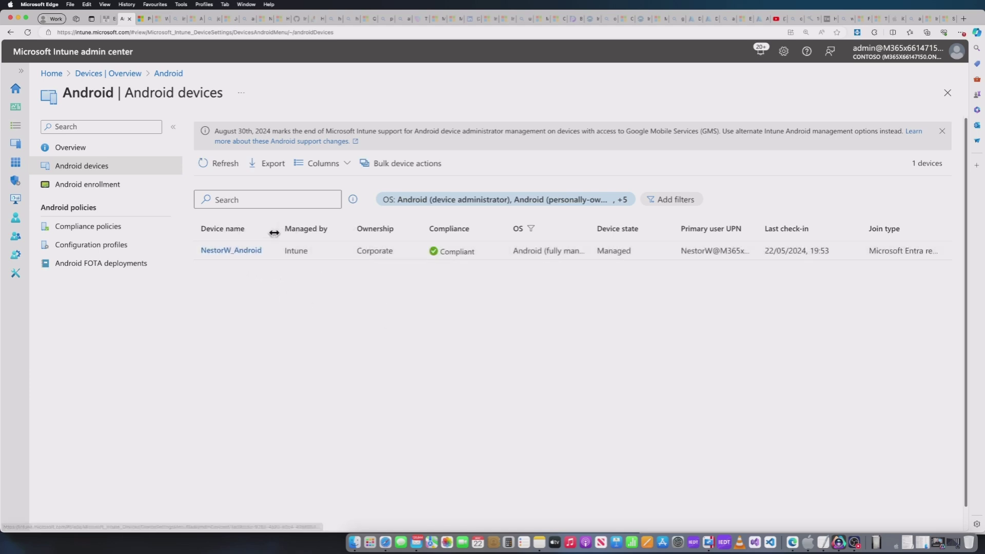
# Step: Widen the Device name column and collapse the service menu to read the full device name and status
pyautogui.moveTo(282, 224); pyautogui.dragTo(394, 227)
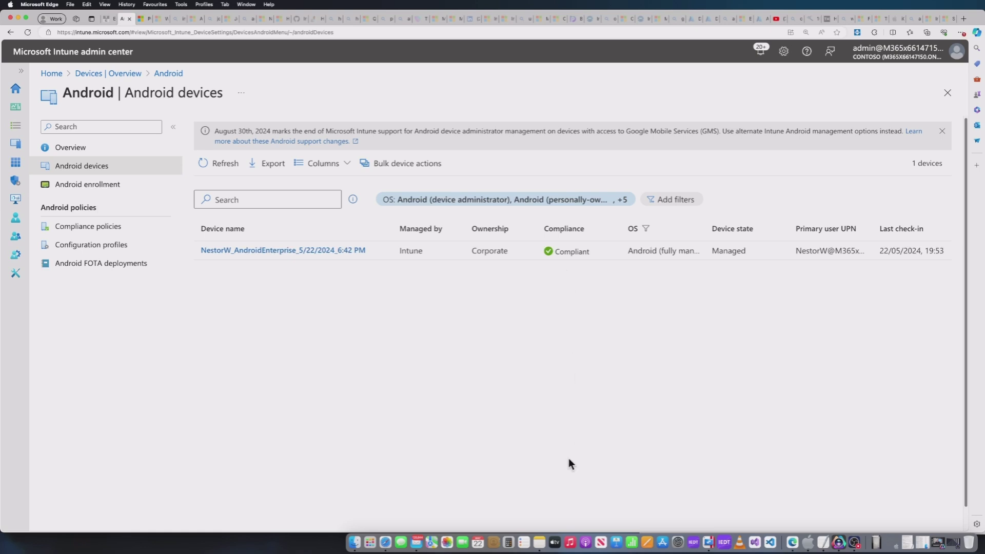
pyautogui.click(175, 129)
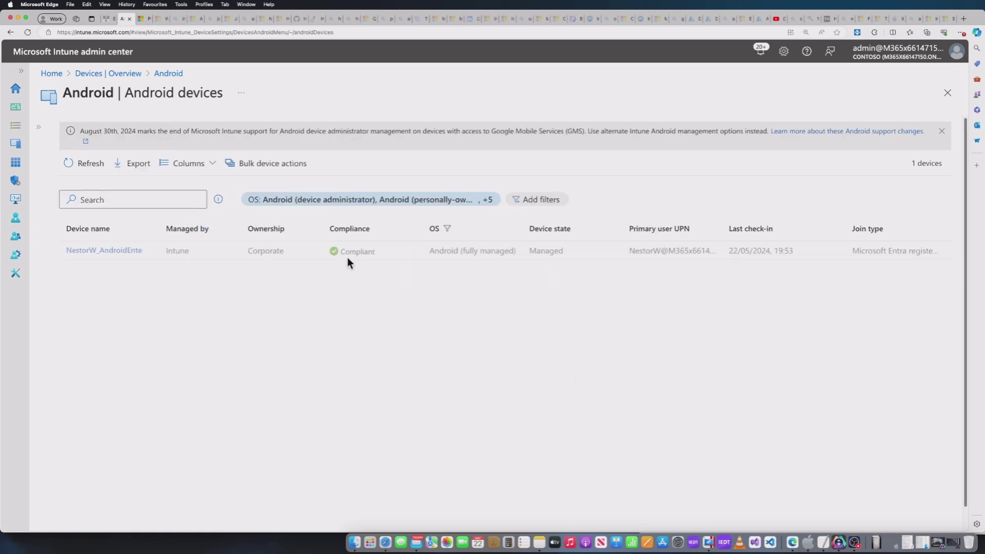